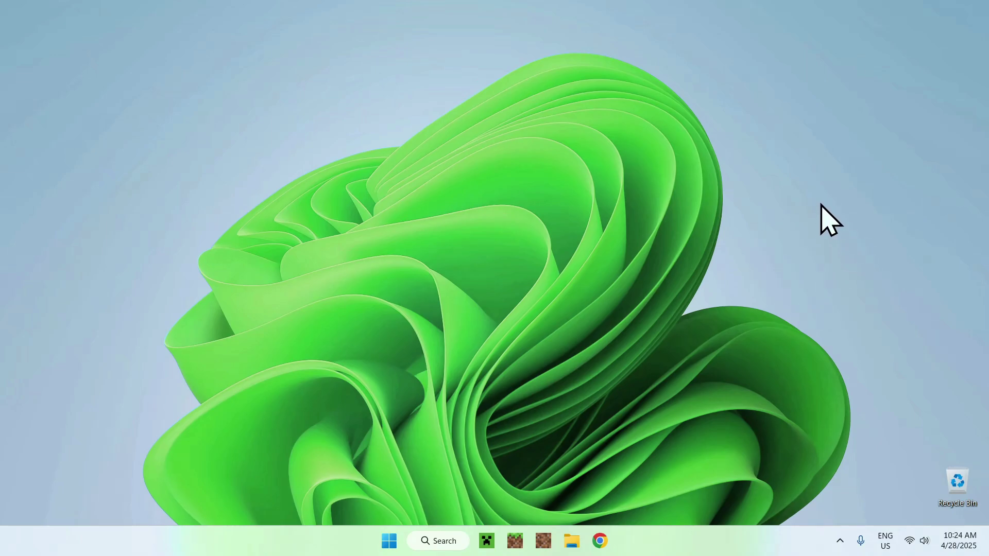
# Open a new Google Chrome window from the taskbar
pyautogui.click(600, 541)
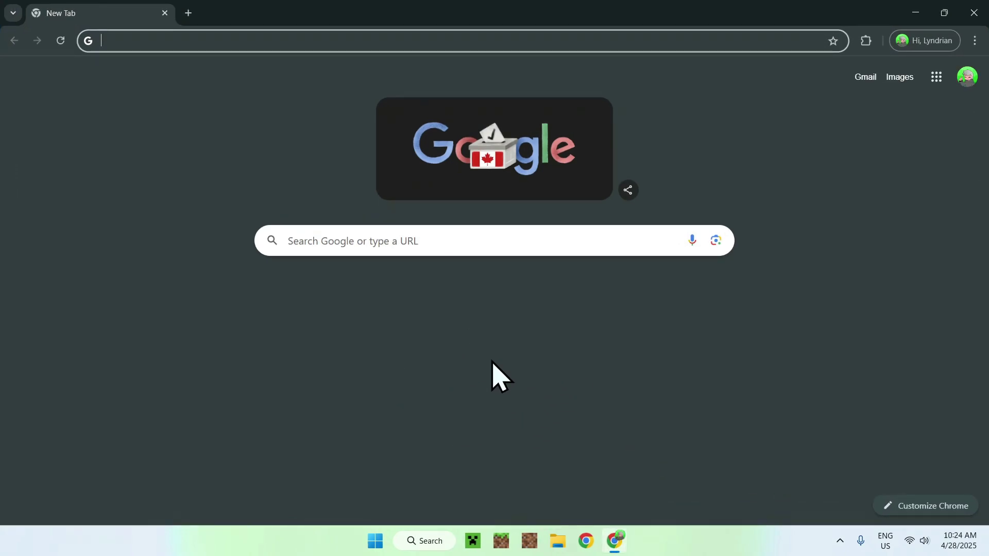
# Search Google for Modrinth to reach the modrinth.com home page
pyautogui.click(484, 242)
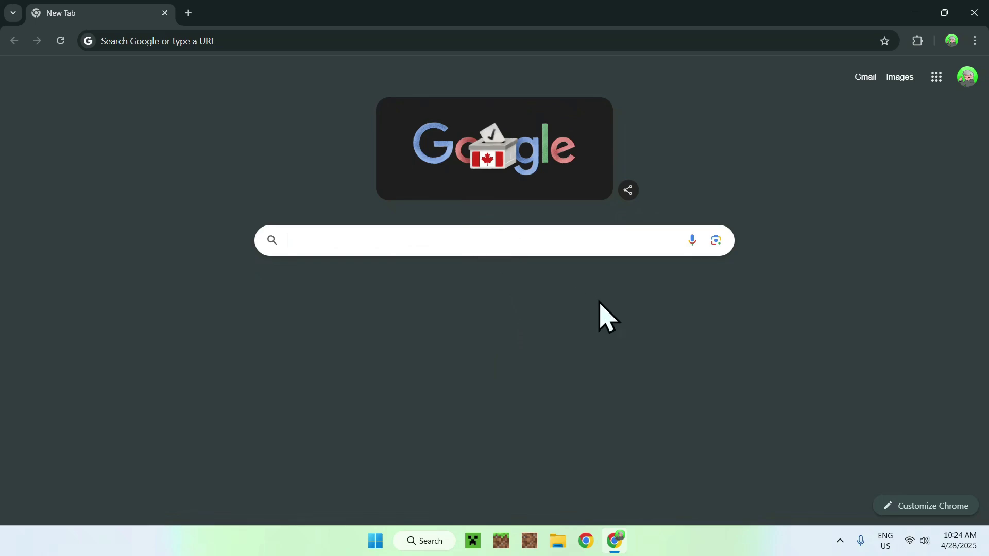
pyautogui.write('Modrinth')
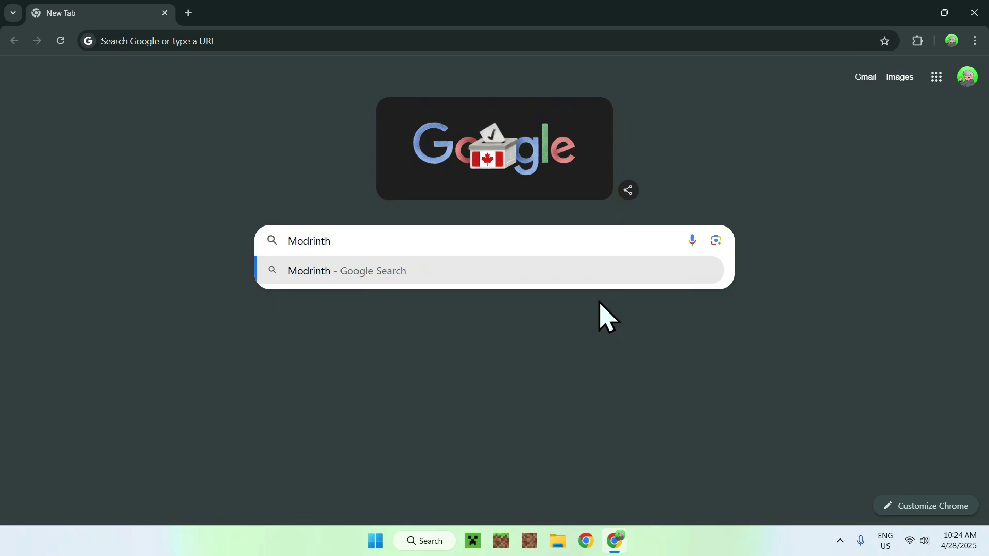
pyautogui.press('Return')
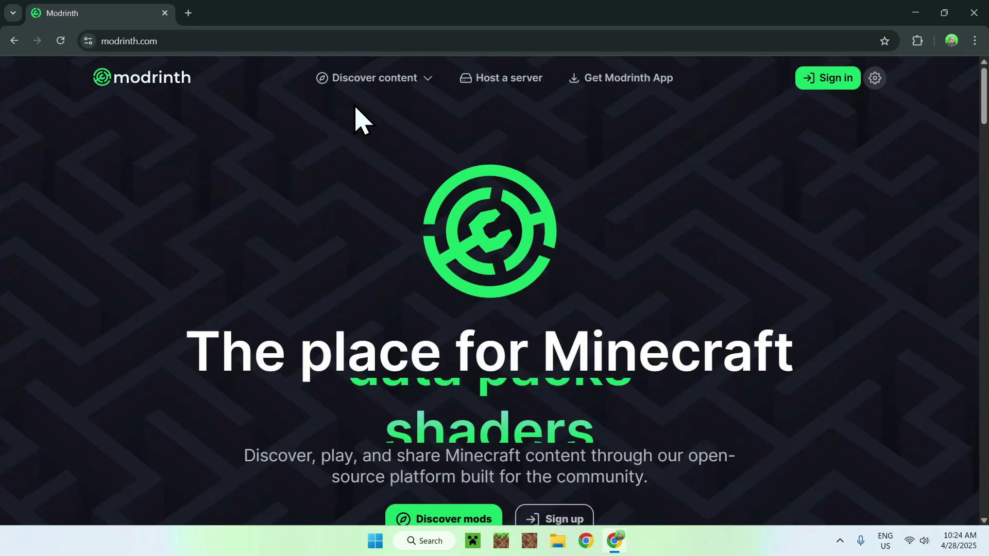
# Search Modrinth's Mods catalogue for 'Open Parties And Claims'
pyautogui.click(378, 82)
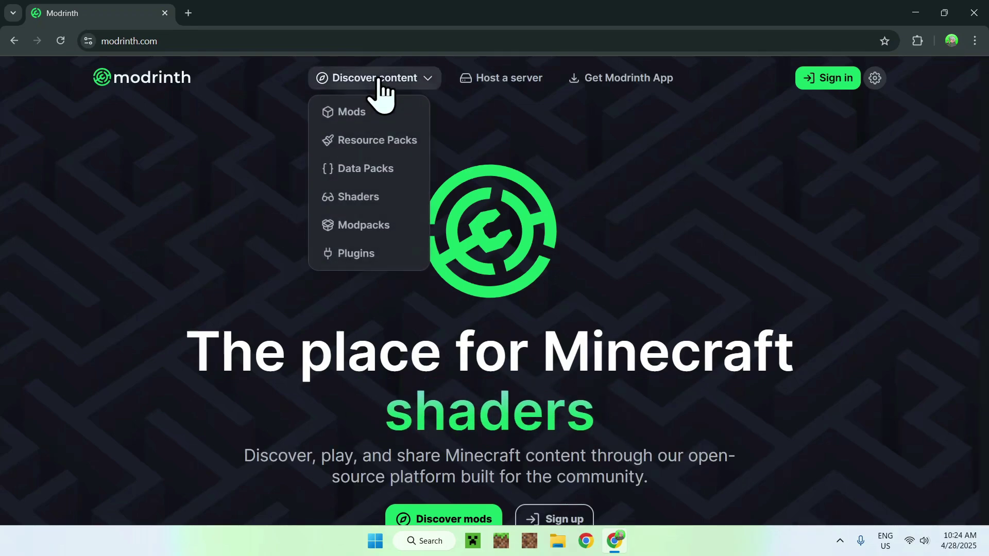
pyautogui.click(397, 113)
pyautogui.click(513, 158)
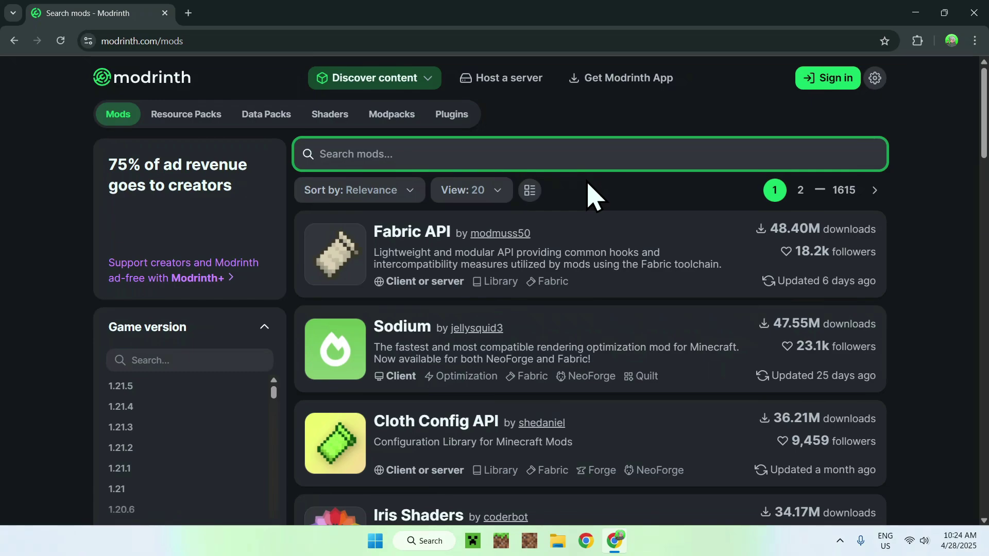
pyautogui.write('Open Par')
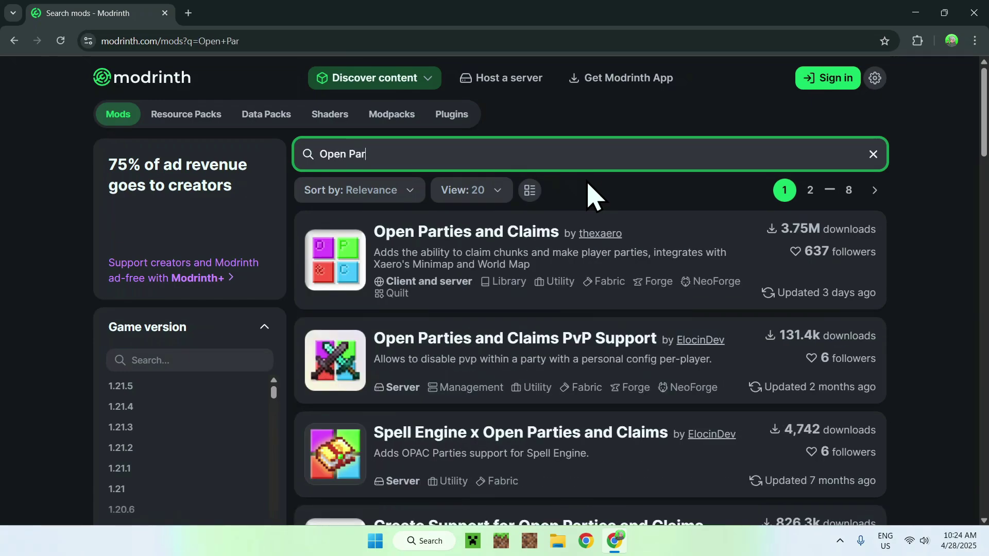
pyautogui.write('ties And Claims')
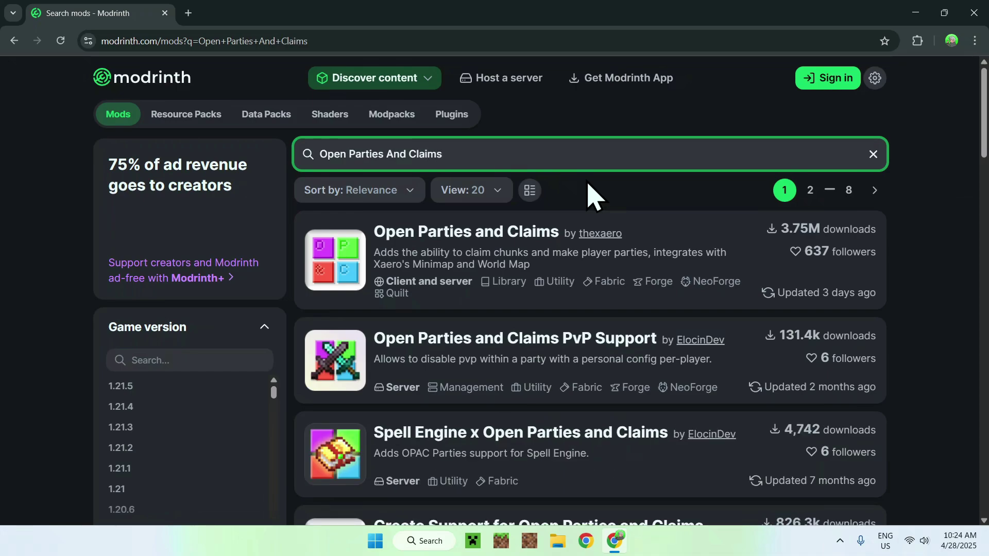
# Download Open Parties and Claims fabric-1.21.5-0.24.1 from its 1.21.5 versions and open its details
pyautogui.click(466, 238)
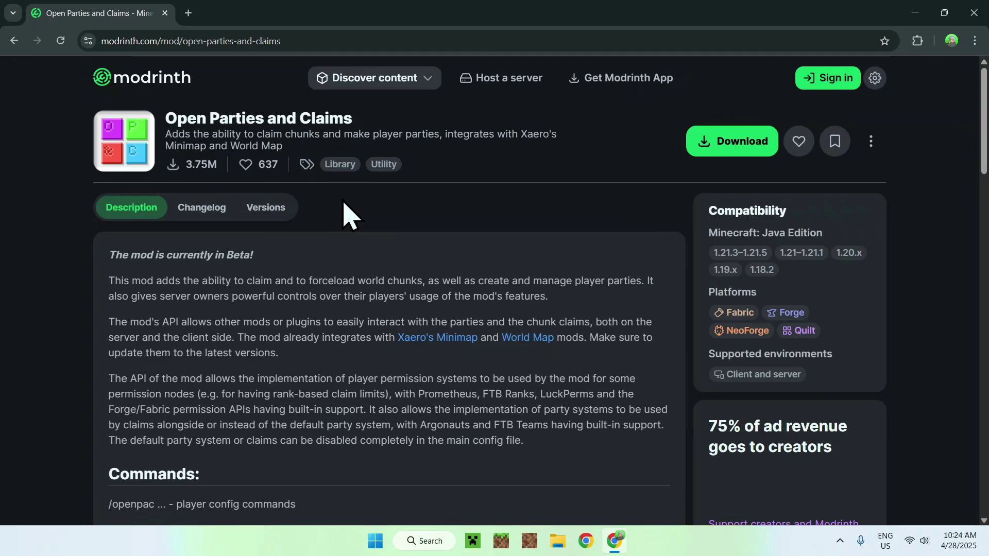
pyautogui.click(264, 211)
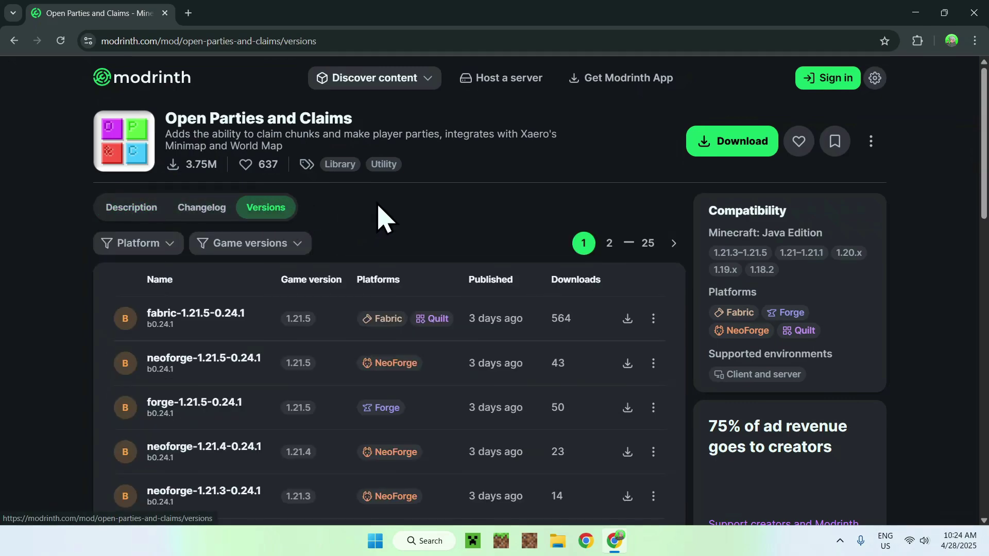
pyautogui.click(269, 246)
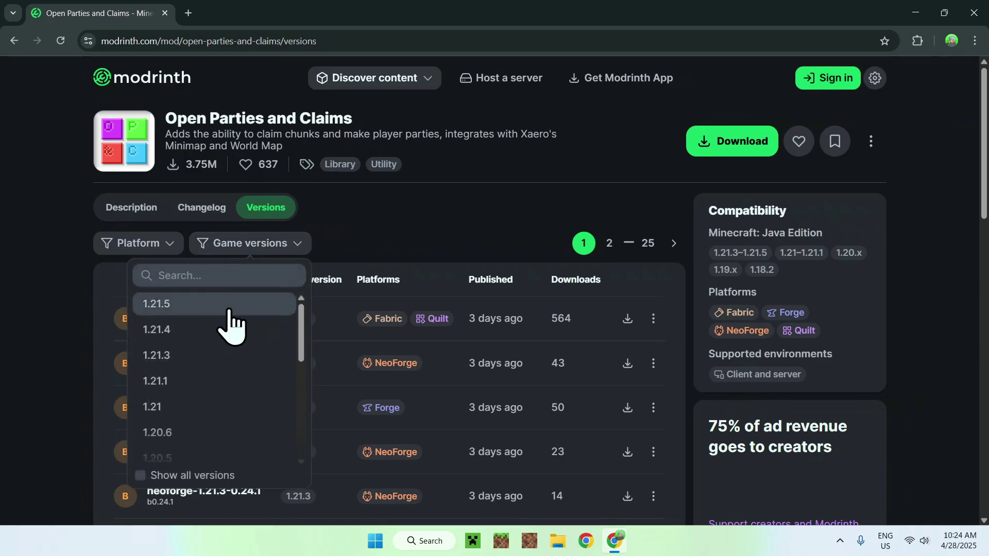
pyautogui.click(208, 305)
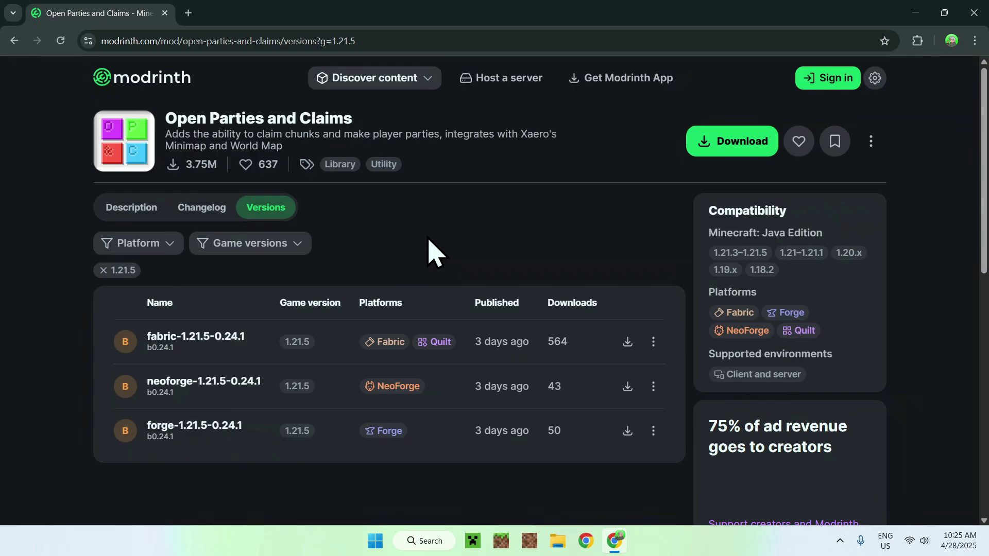
pyautogui.click(627, 341)
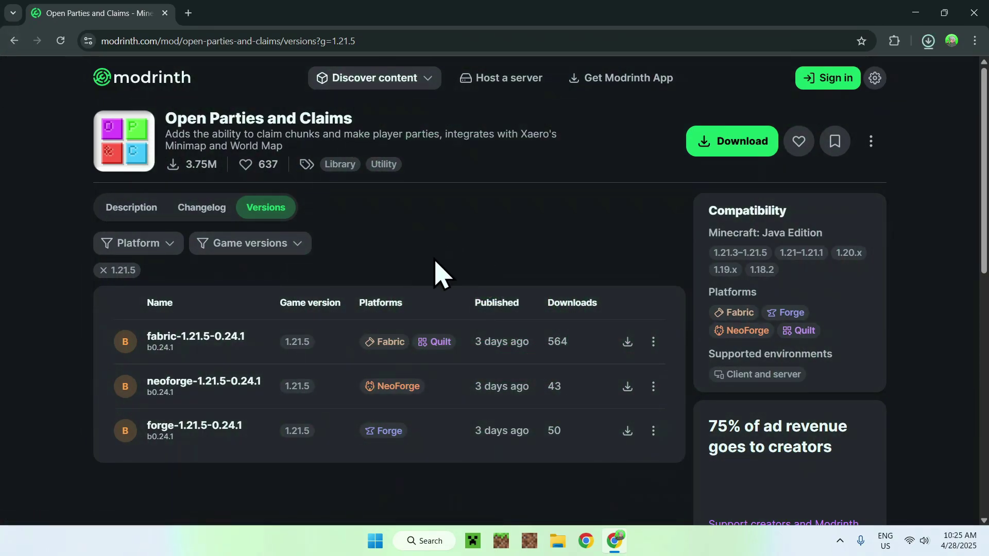
pyautogui.click(166, 344)
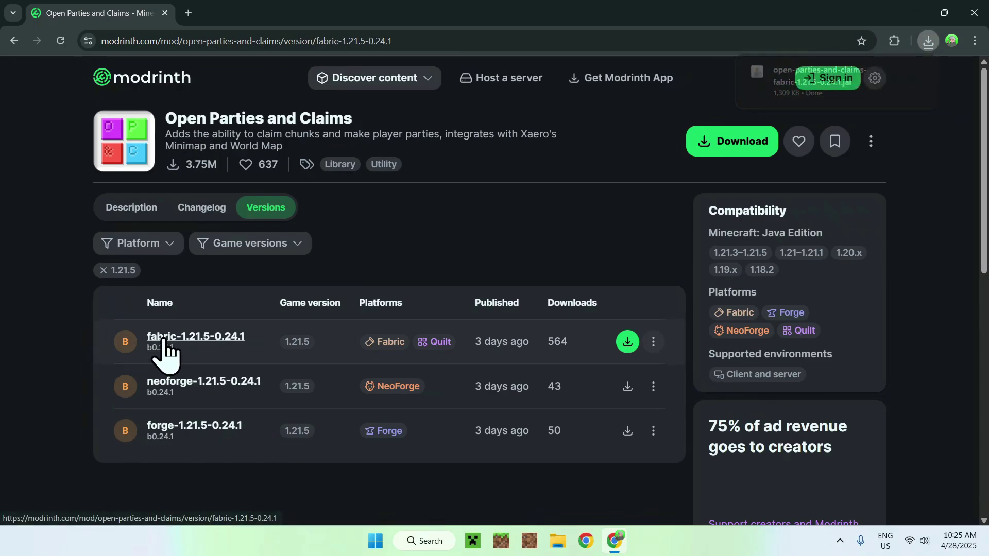
# Download ForgeConfigAPIPort-v21.5.1-1.21.5-Fabric.jar from Forge Config API Port's 1.21.5 versions
pyautogui.scroll(-2, 49, 353)
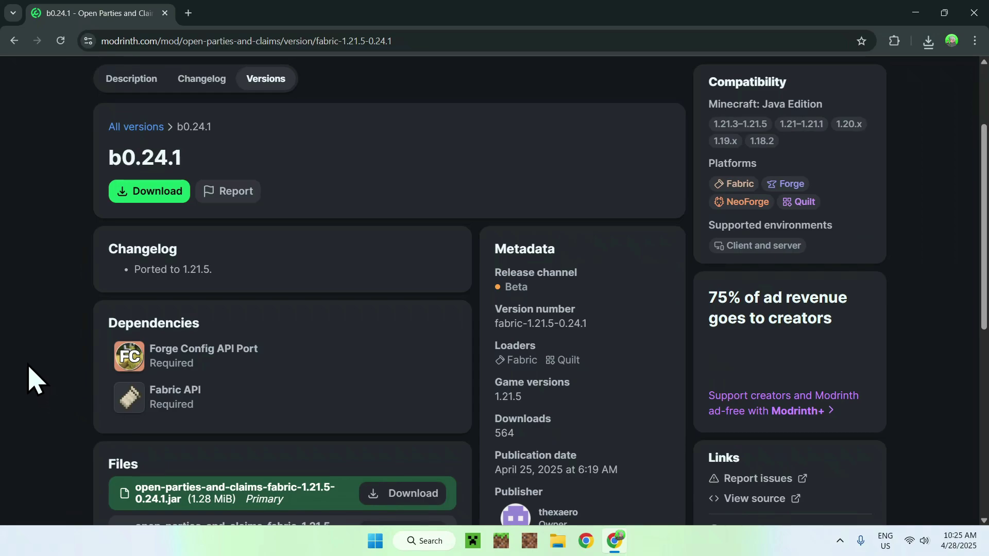
pyautogui.click(291, 361)
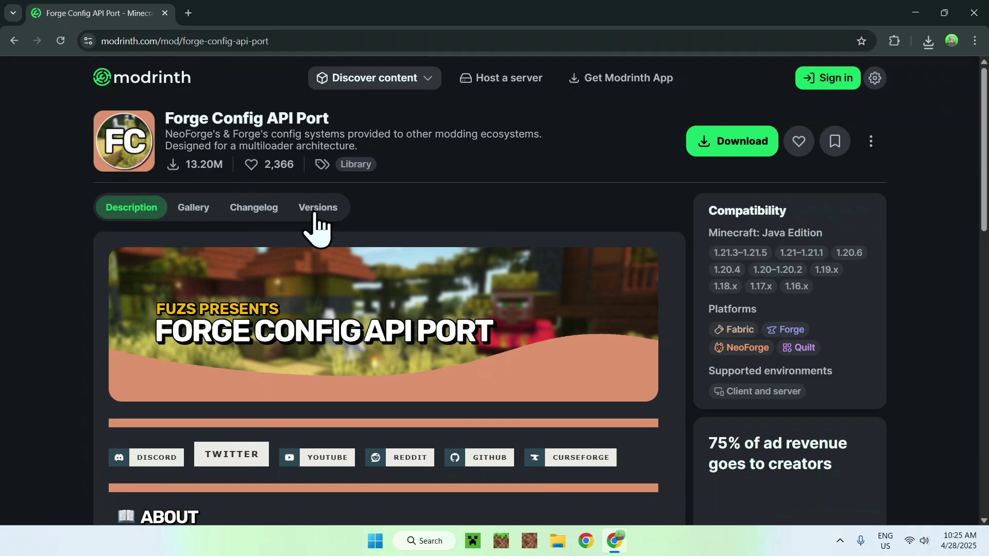
pyautogui.click(335, 210)
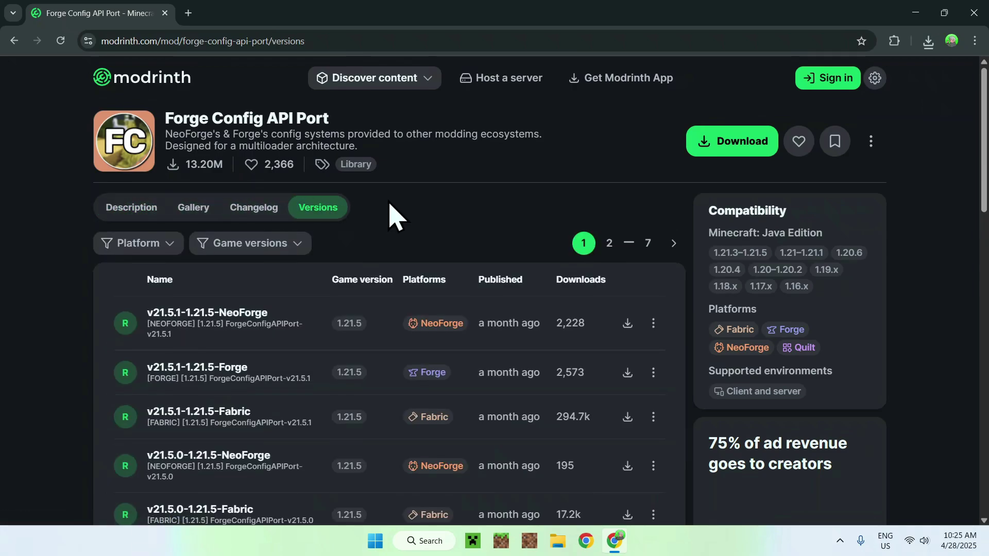
pyautogui.click(280, 253)
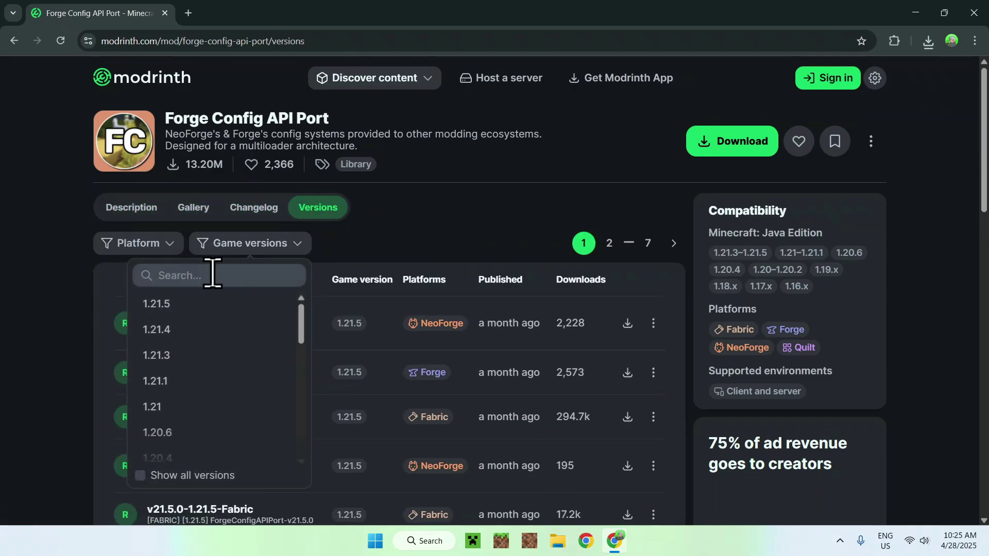
pyautogui.click(215, 309)
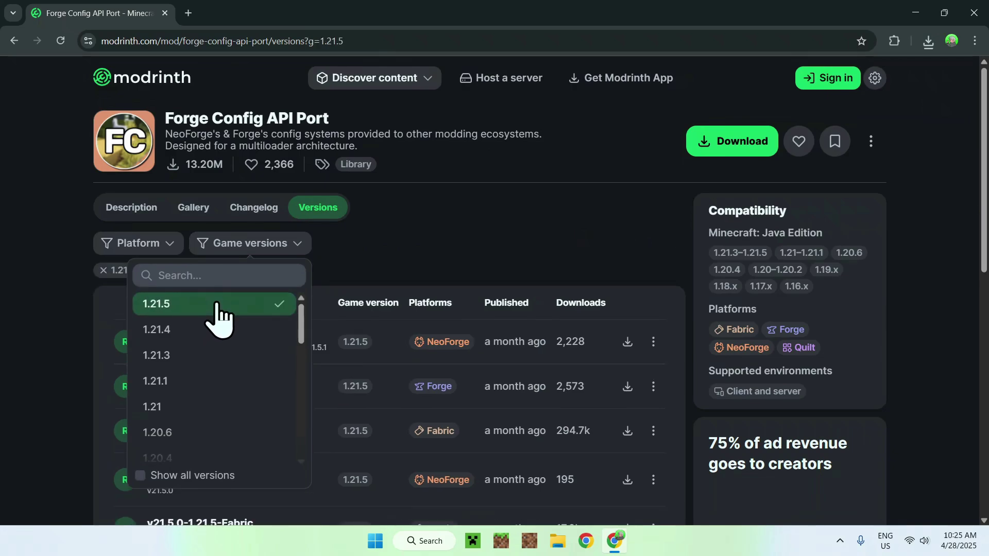
pyautogui.click(416, 249)
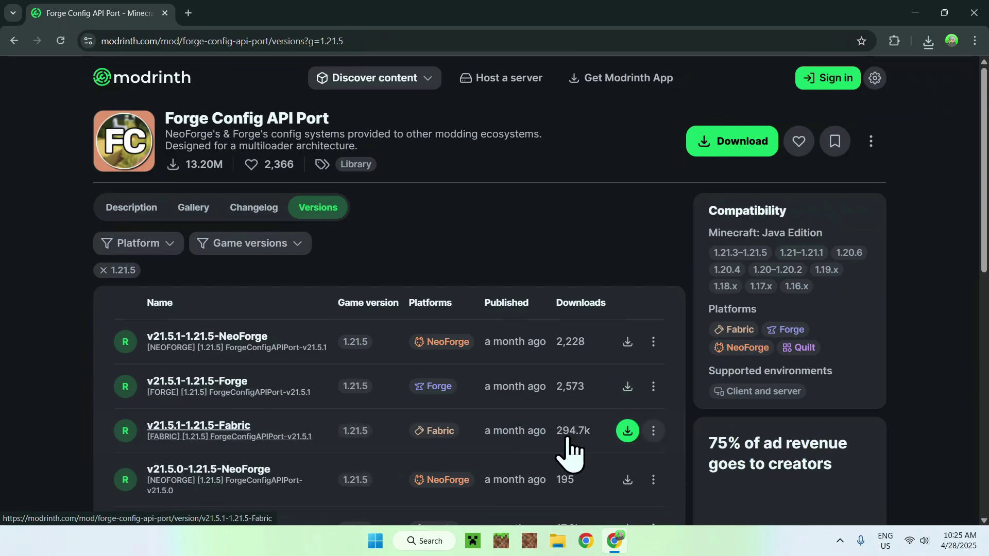
pyautogui.click(627, 431)
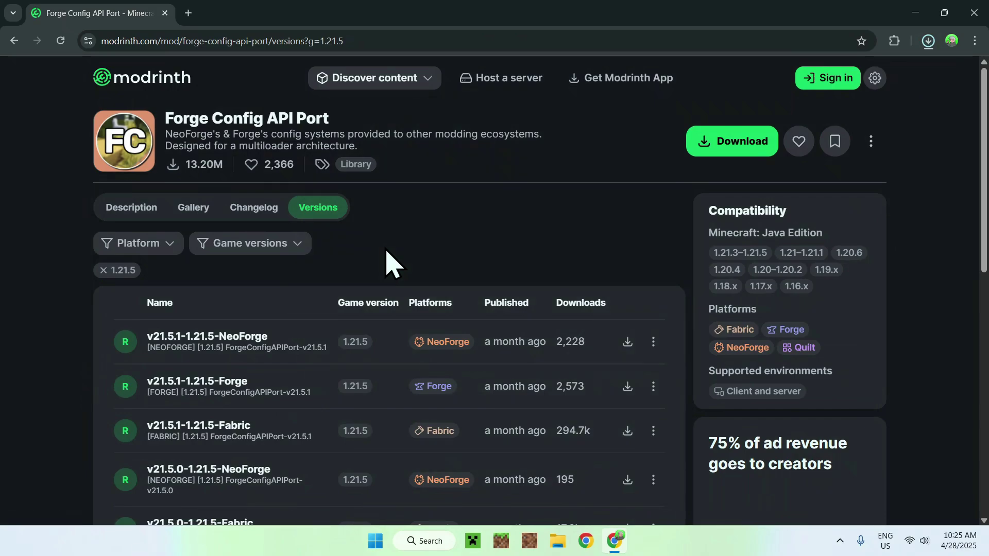
# Return to the Open Parties and Claims version page and its dependency list
pyautogui.click(14, 41)
pyautogui.click(14, 41)
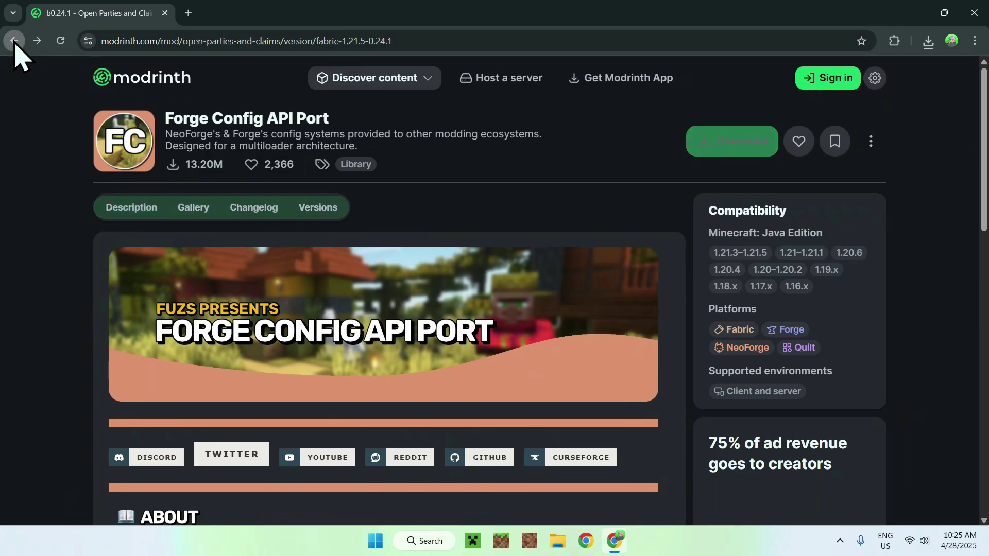
pyautogui.scroll(3, 22, 330)
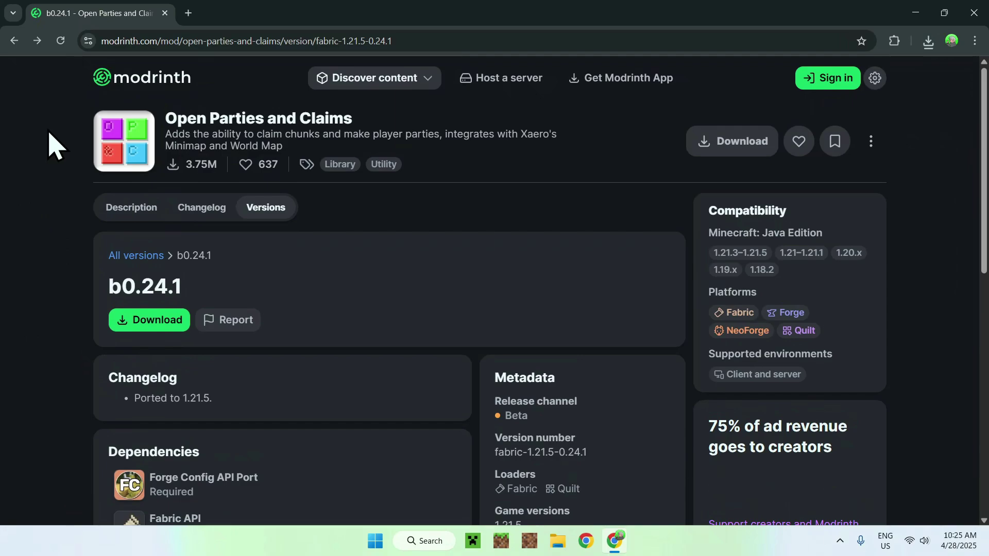
pyautogui.scroll(-3, 49, 269)
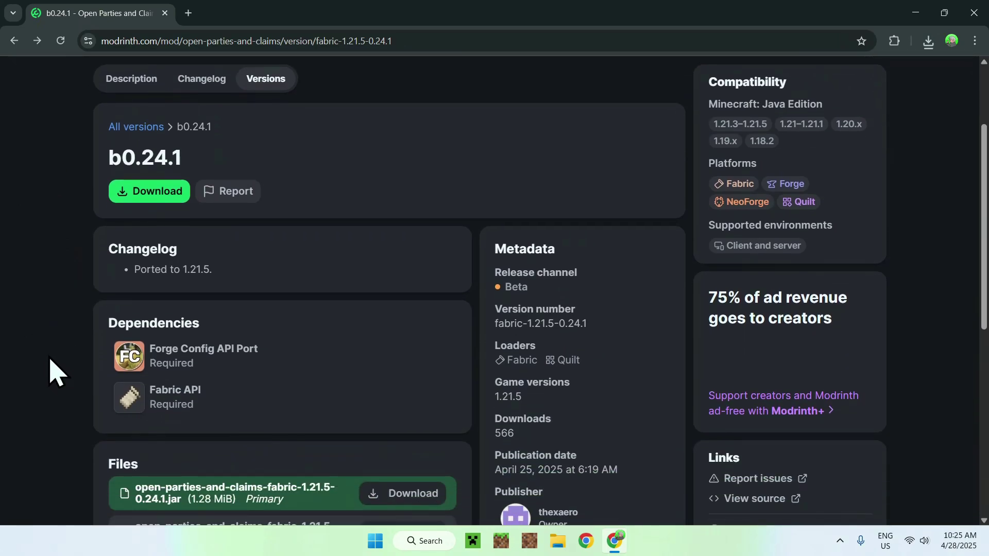
# Download fabric-api-0.121.0+1.21.5.jar from Fabric API's 1.21.5 versions, then open a new tab
pyautogui.click(220, 399)
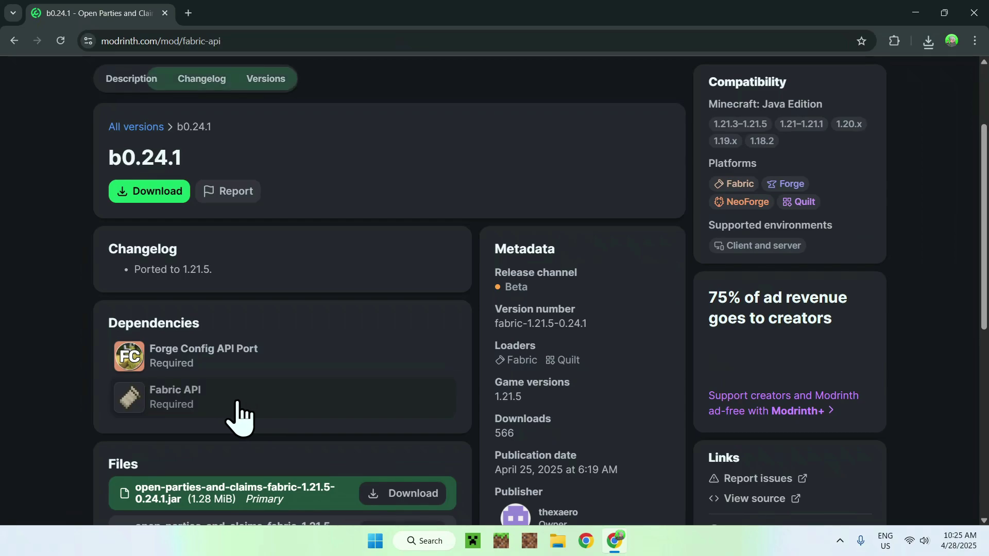
pyautogui.click(273, 210)
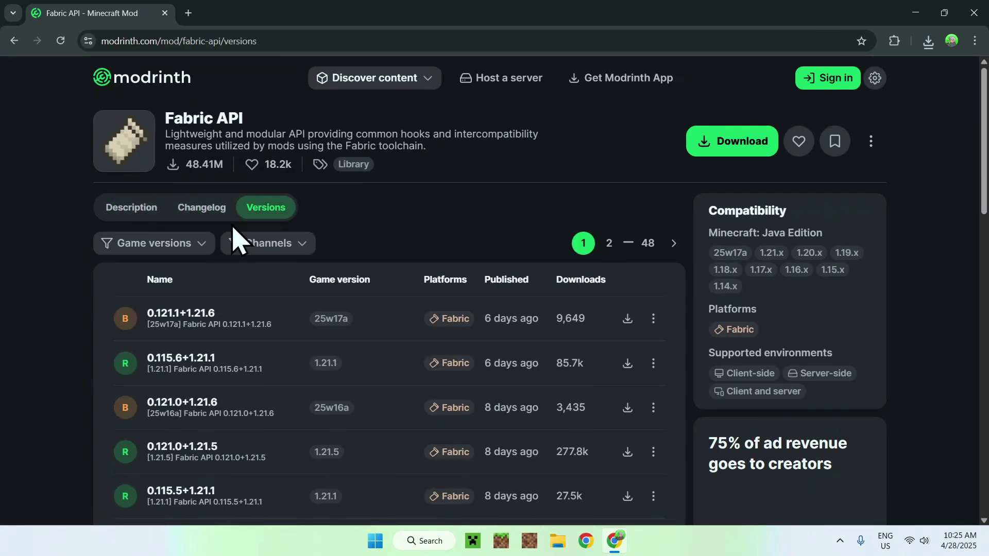
pyautogui.click(148, 246)
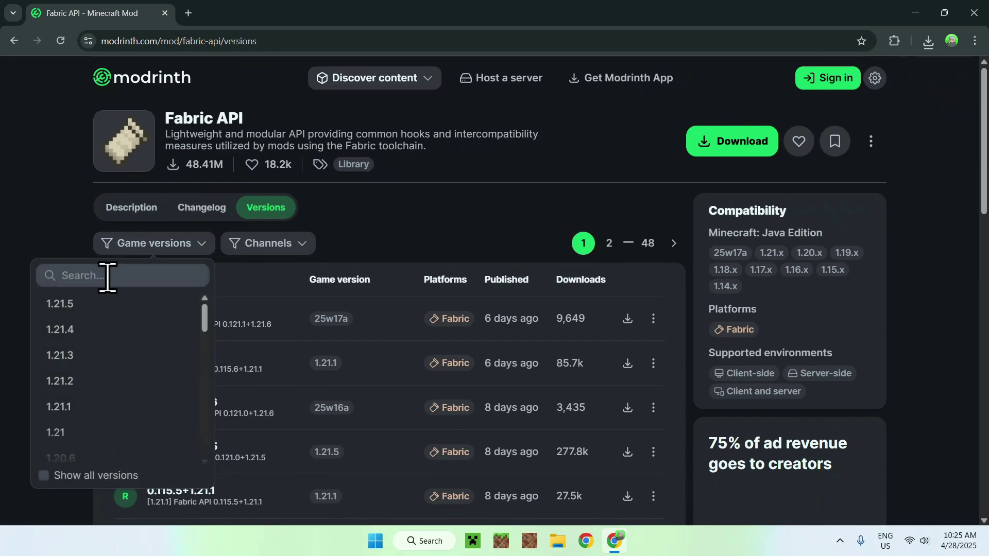
pyautogui.click(109, 307)
pyautogui.click(427, 223)
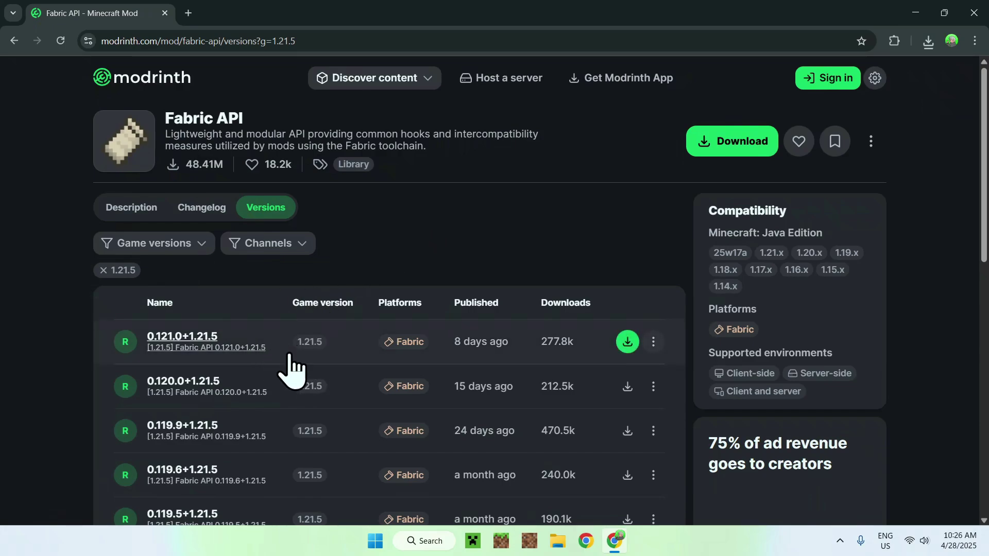
pyautogui.click(627, 341)
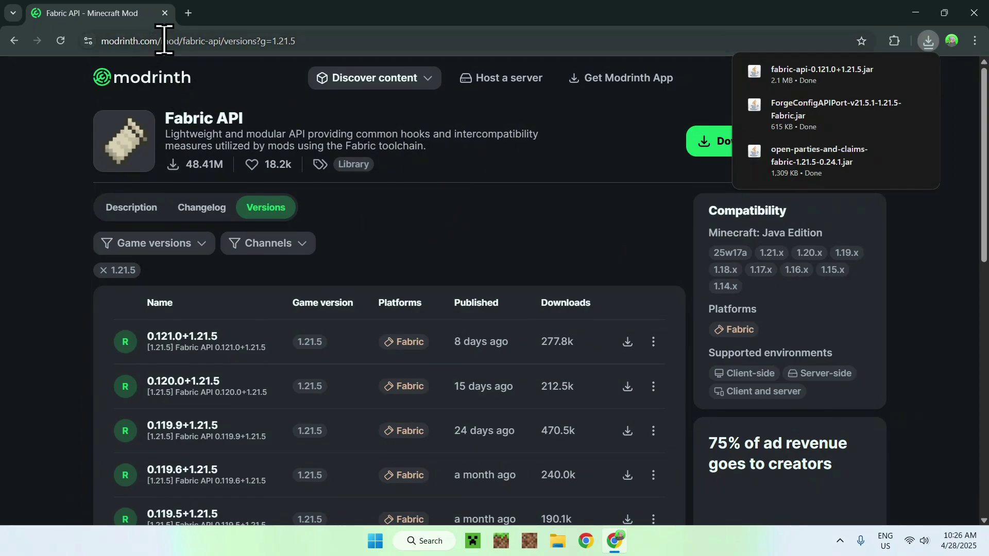
pyautogui.click(188, 13)
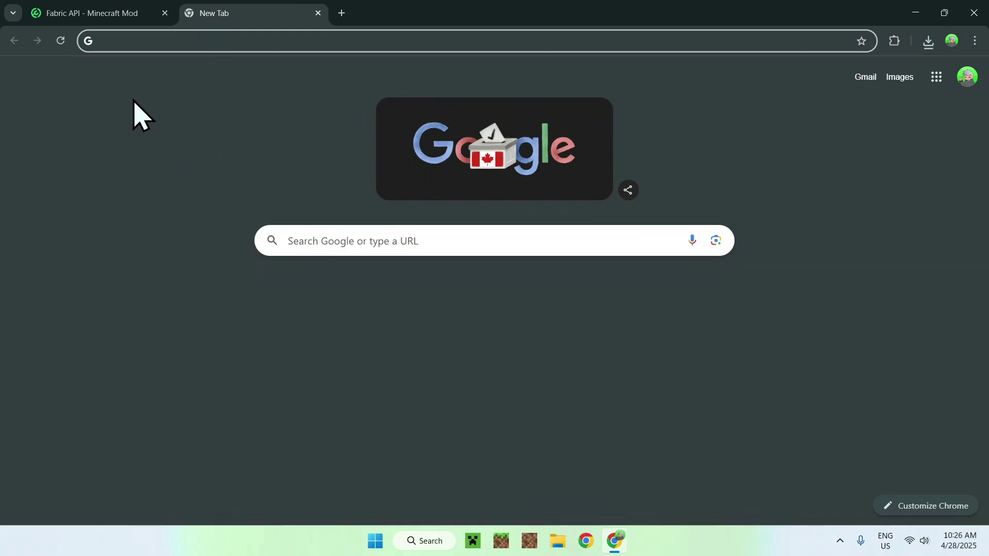
# Search Google for 'Fabric Minecraft' and open the official fabricmc.net site
pyautogui.click(303, 246)
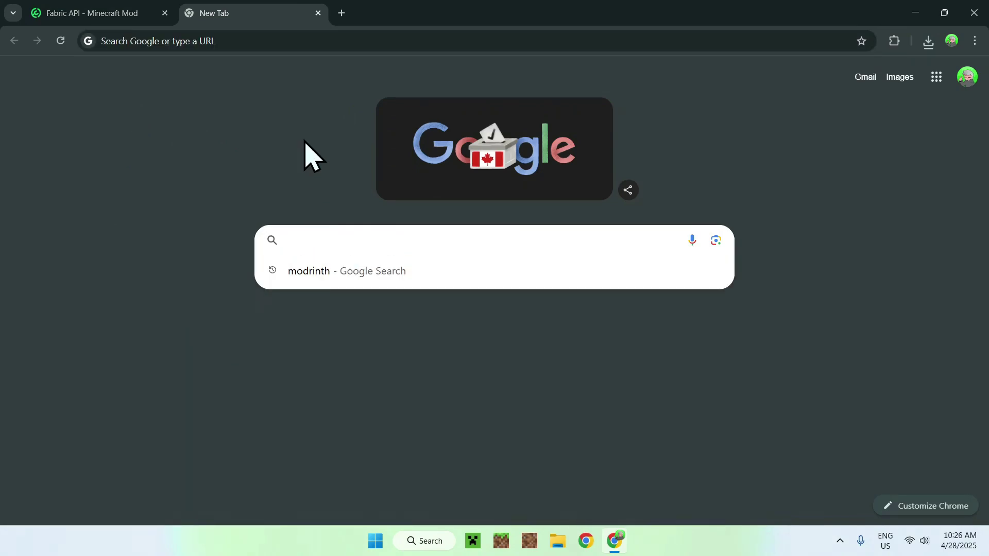
pyautogui.write('Fabr')
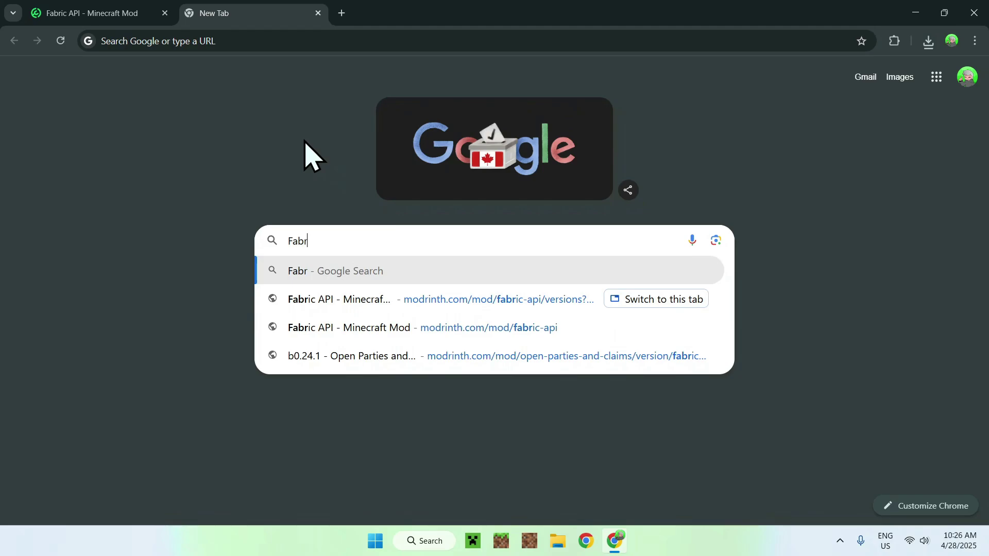
pyautogui.write('ic Minecraft')
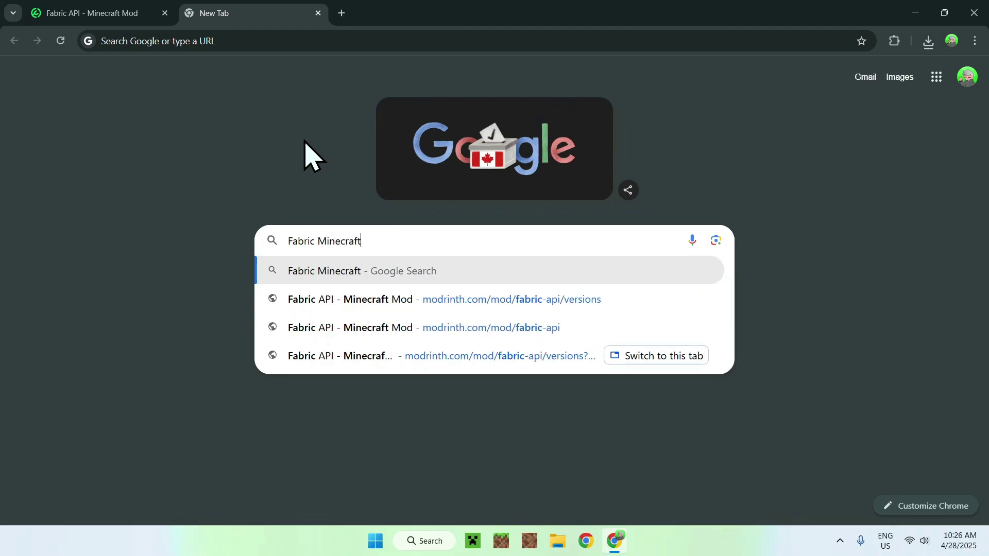
pyautogui.press('Return')
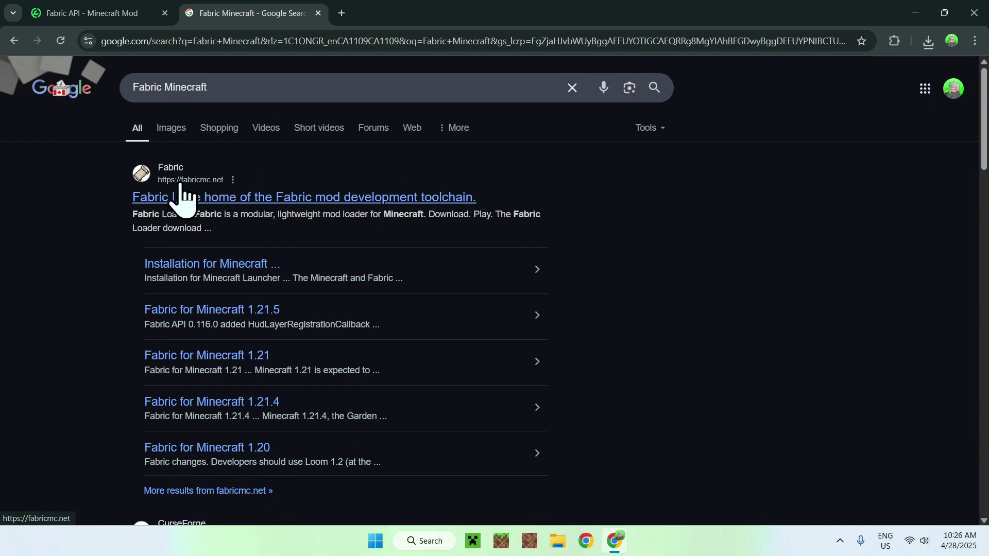
pyautogui.click(178, 198)
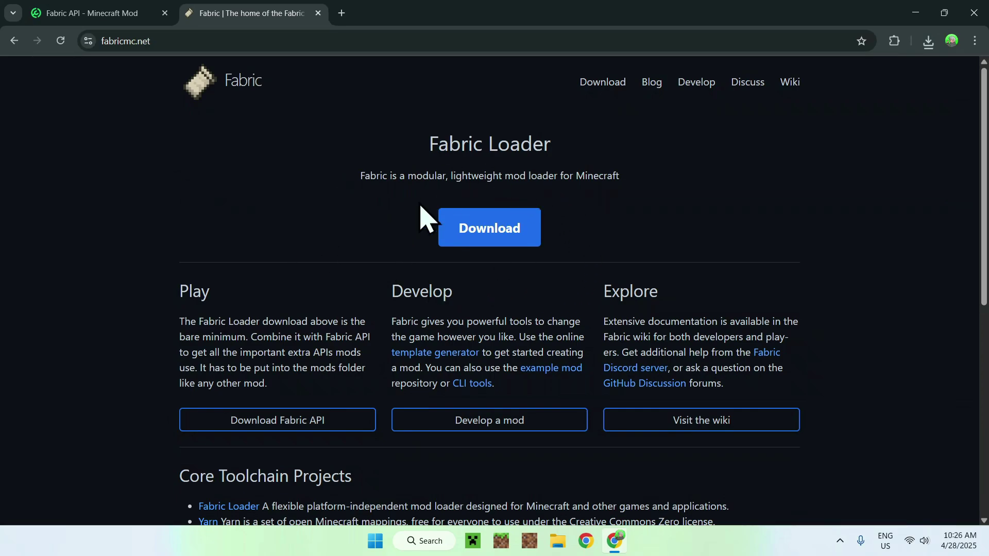
# Download the Windows installer fabric-installer-1.0.3.exe and close Chrome
pyautogui.click(479, 230)
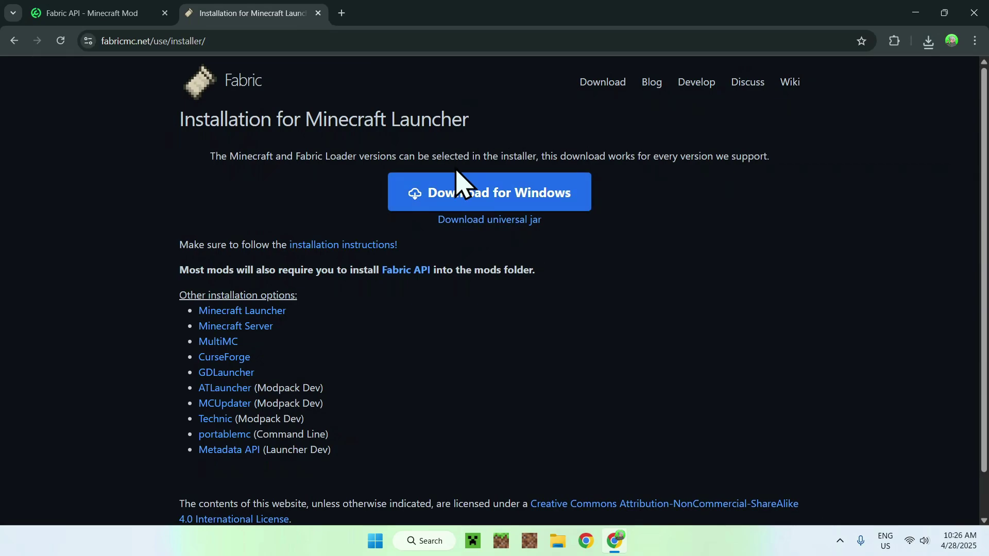
pyautogui.click(496, 201)
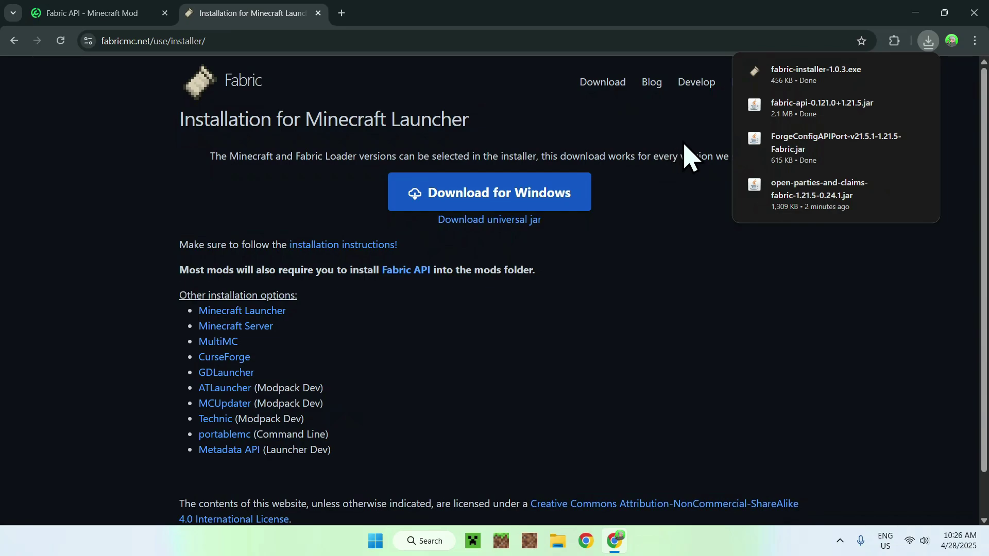
pyautogui.click(975, 14)
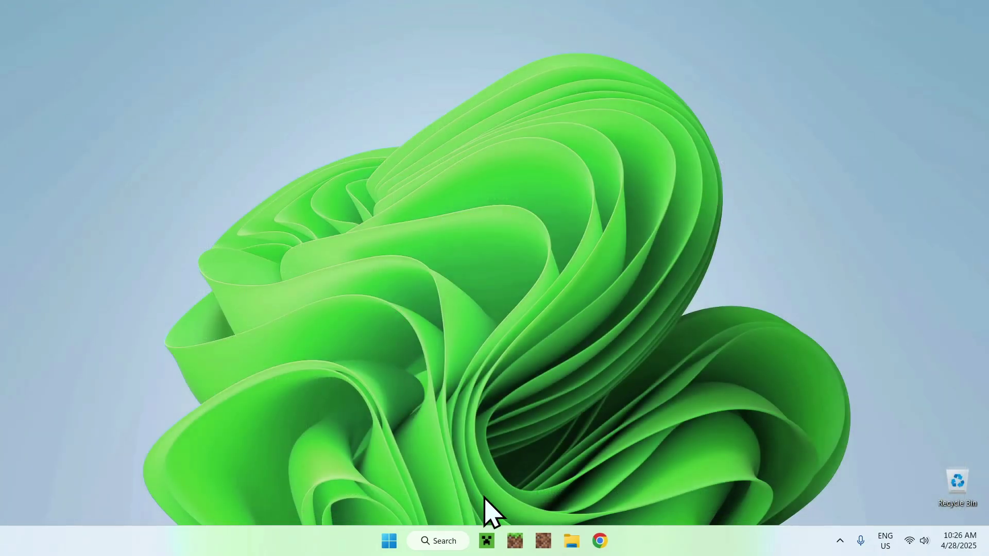
# Run fabric-installer-1.0.3.exe from the Downloads folder in File Explorer
pyautogui.click(572, 540)
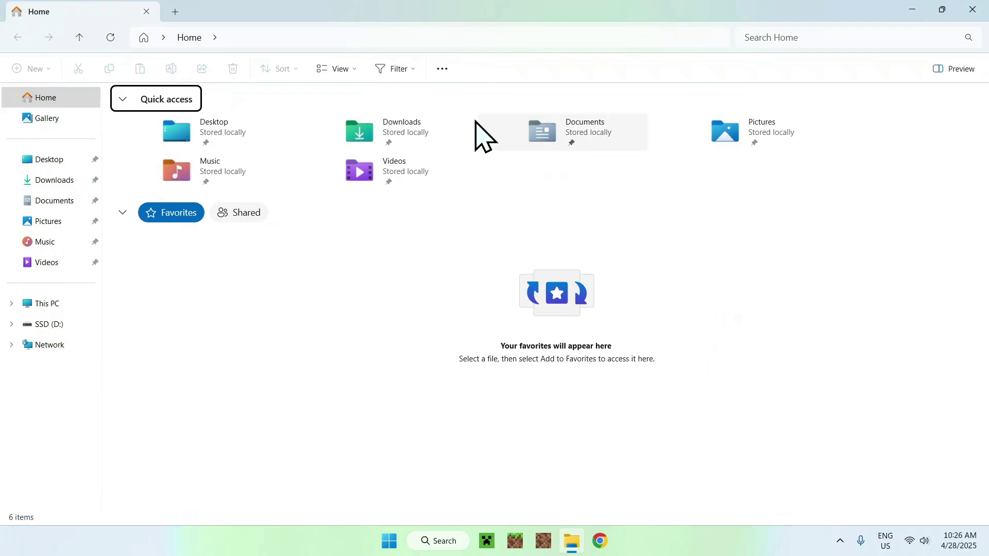
pyautogui.click(78, 180)
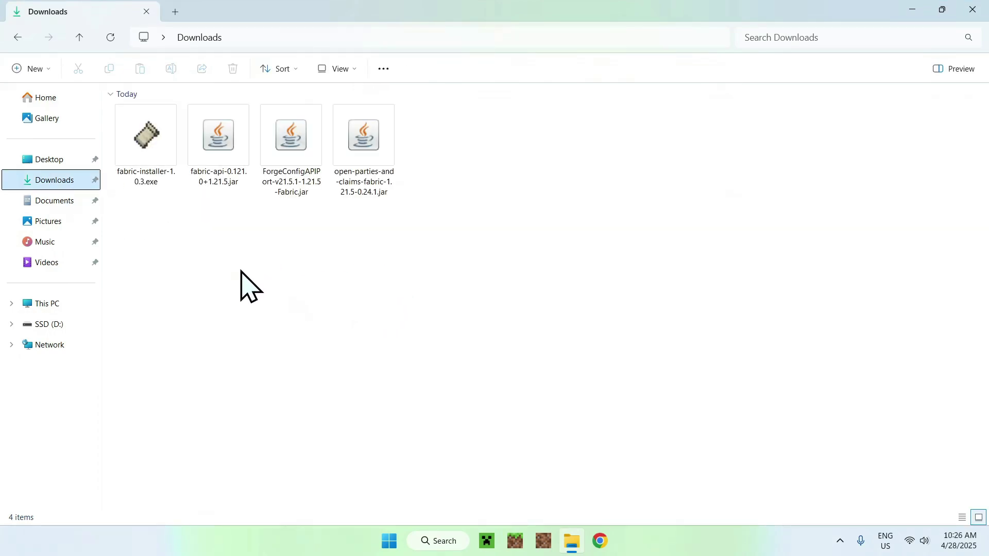
pyautogui.doubleClick(146, 178)
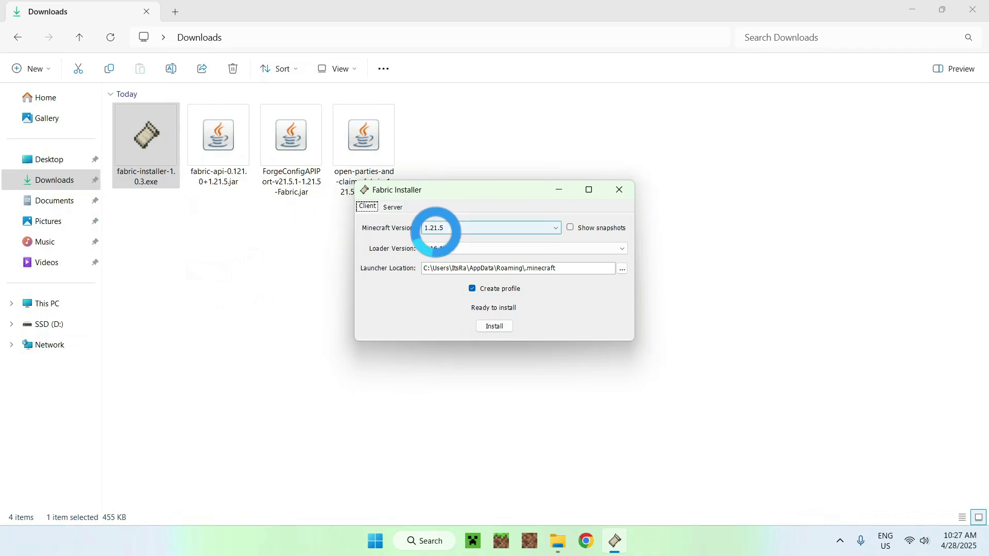
# Install Fabric Loader for Minecraft 1.21.5, dismiss the success message, and close the installer
pyautogui.click(434, 230)
pyautogui.click(435, 236)
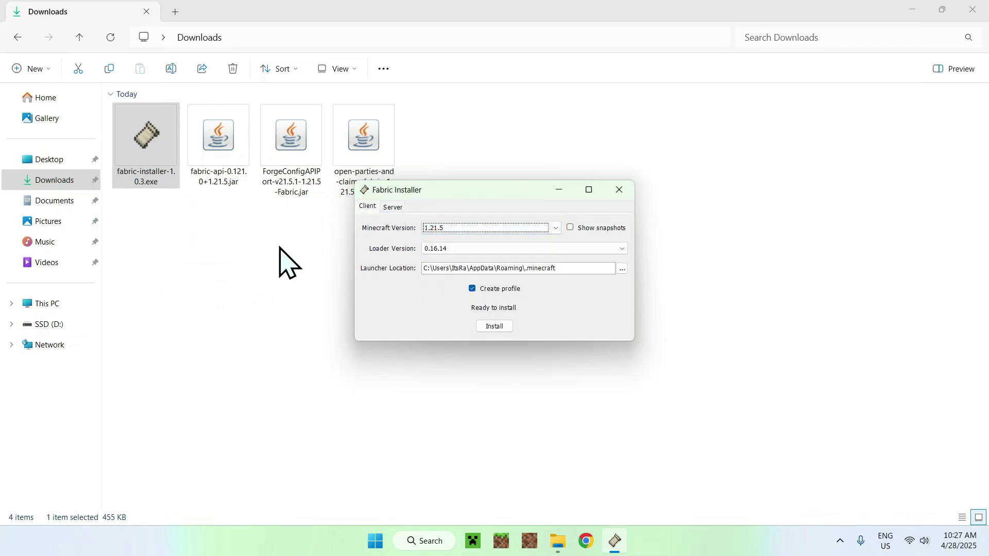
pyautogui.click(494, 326)
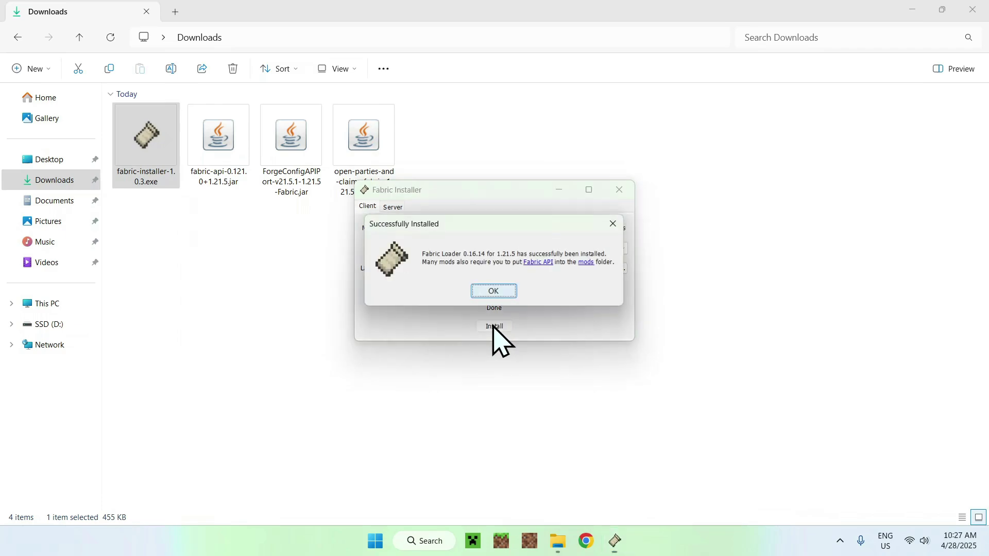
pyautogui.click(494, 293)
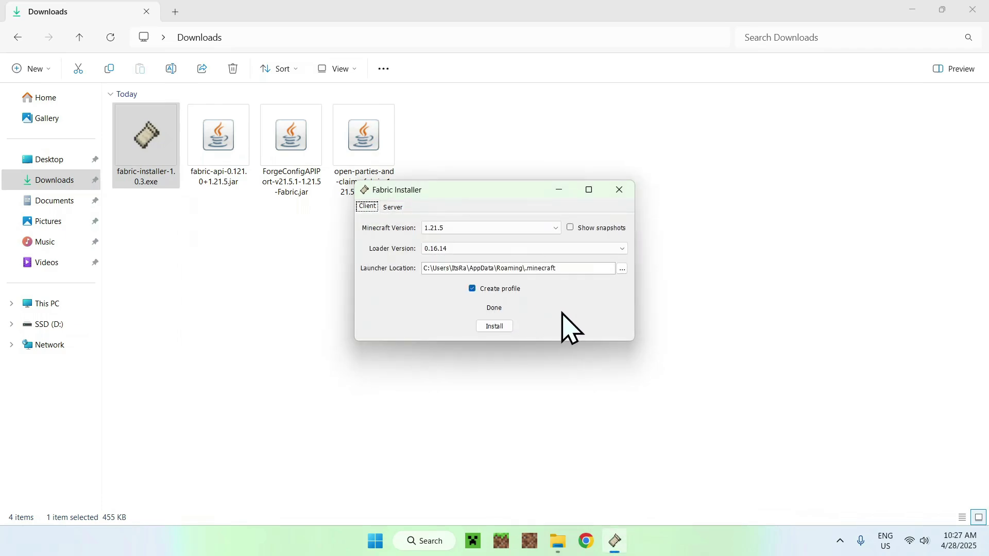
pyautogui.click(619, 191)
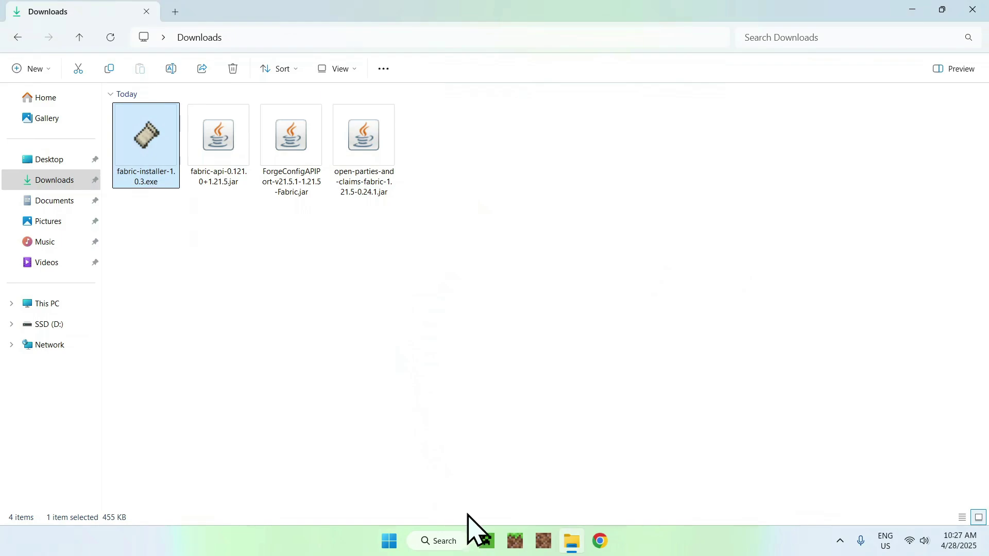
# Open the fabric-loader-1.21.5 installation's .minecraft folder from the launcher's Installations list
pyautogui.click(484, 541)
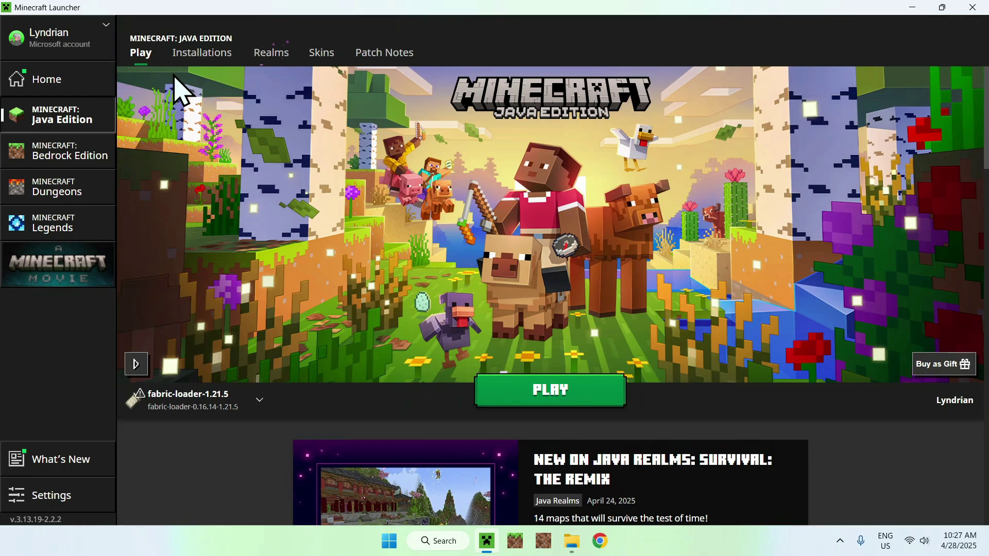
pyautogui.click(206, 54)
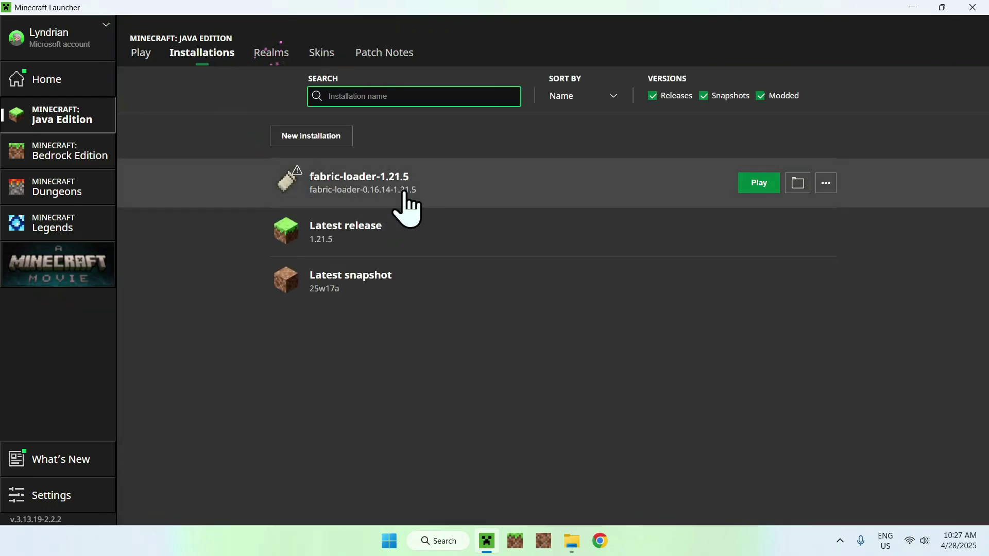
pyautogui.click(800, 184)
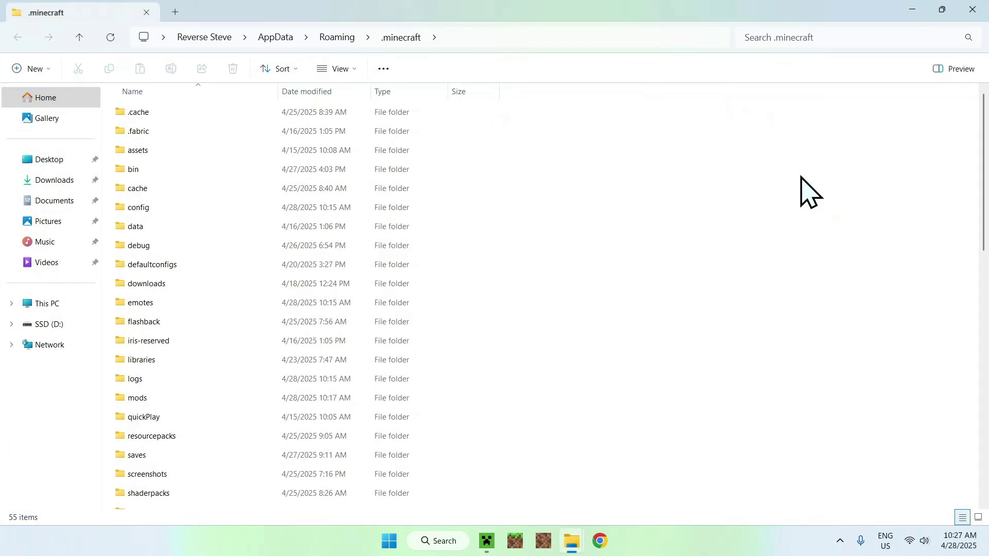
# Open the mods folder, then select the three downloaded mod jars in Downloads
pyautogui.click(245, 400)
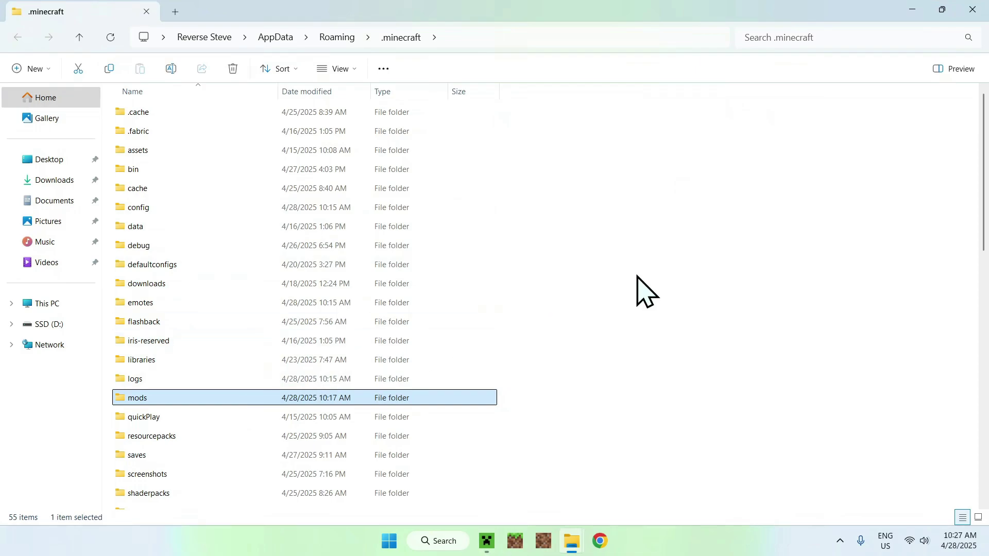
pyautogui.doubleClick(195, 400)
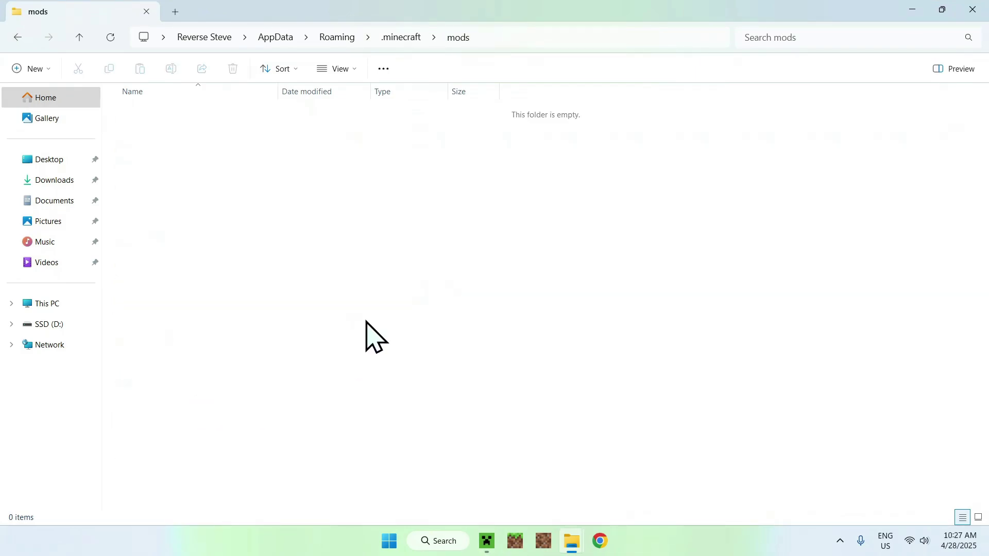
pyautogui.click(60, 181)
pyautogui.moveTo(447, 238); pyautogui.dragTo(412, 224)
pyautogui.moveTo(232, 153); pyautogui.dragTo(230, 152)
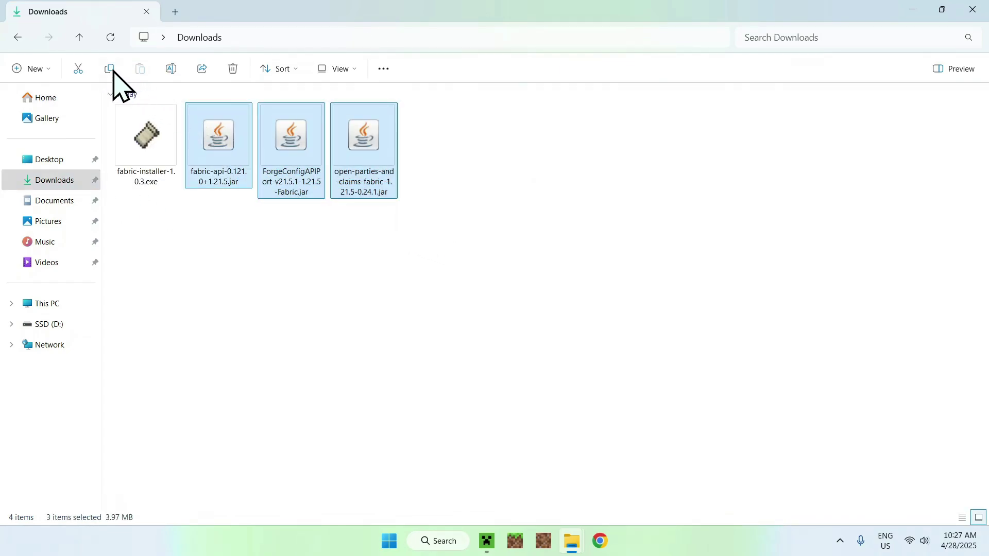
# Paste the three jars into the mods folder and return to the Minecraft Launcher
pyautogui.click(16, 39)
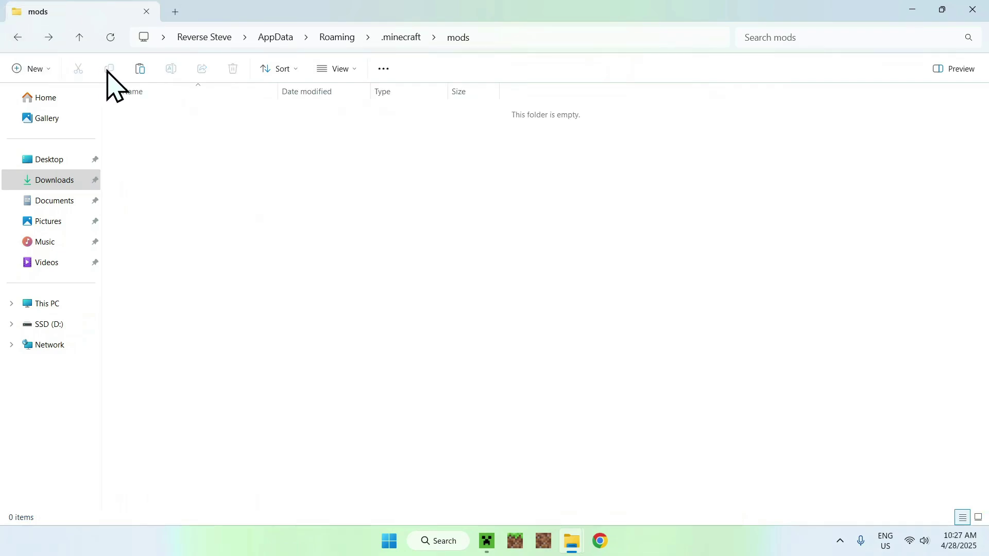
pyautogui.click(139, 69)
pyautogui.click(271, 198)
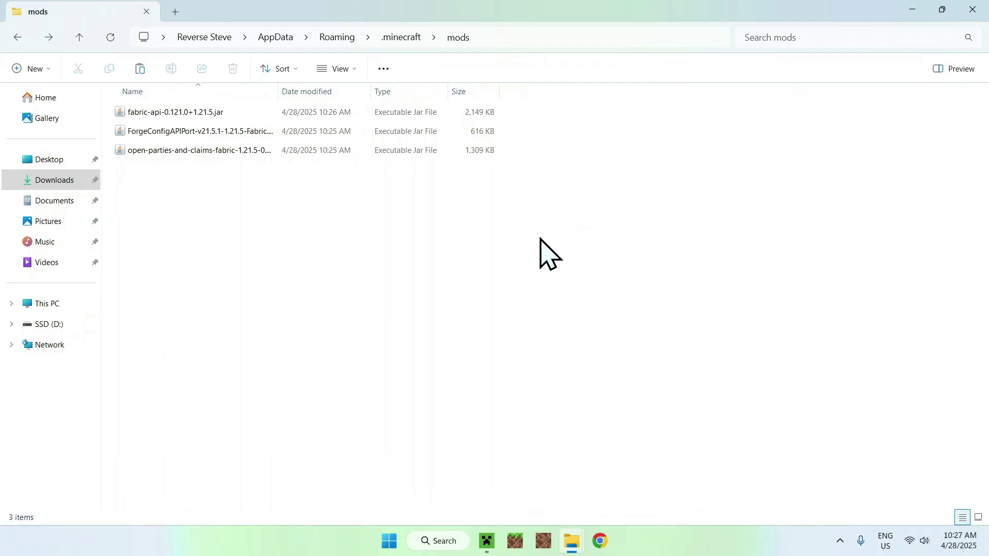
pyautogui.click(487, 540)
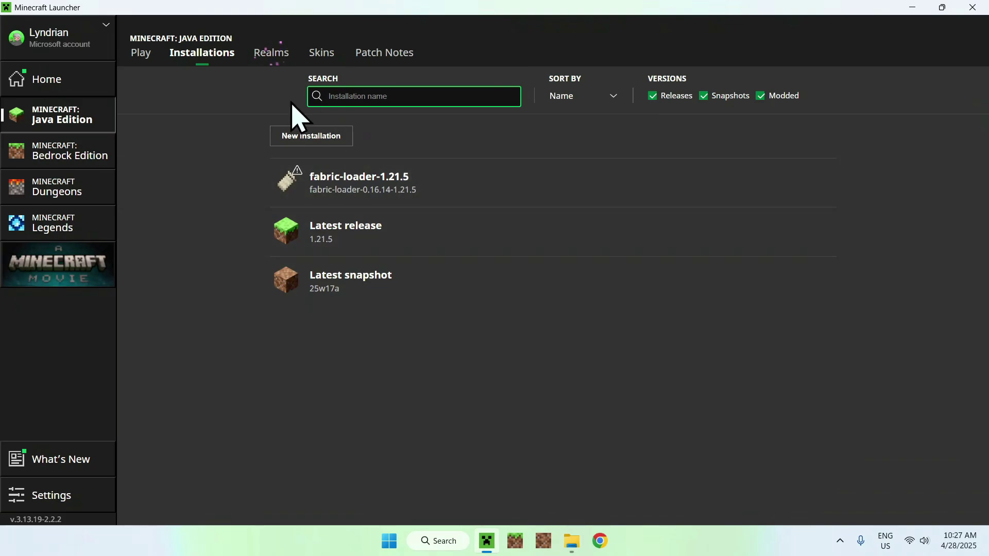
# Launch the fabric-loader-1.21.5 profile from the launcher's Play page
pyautogui.click(142, 54)
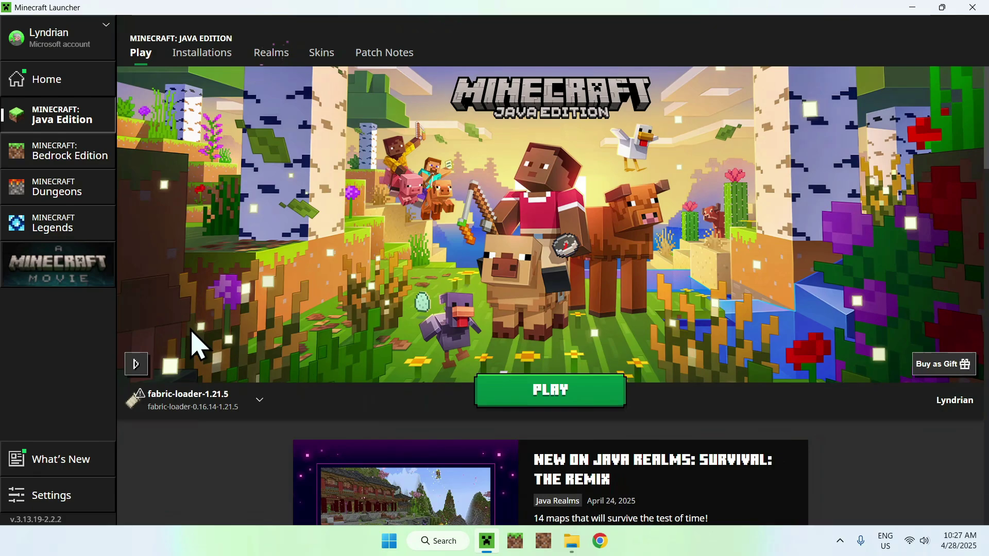
pyautogui.click(547, 396)
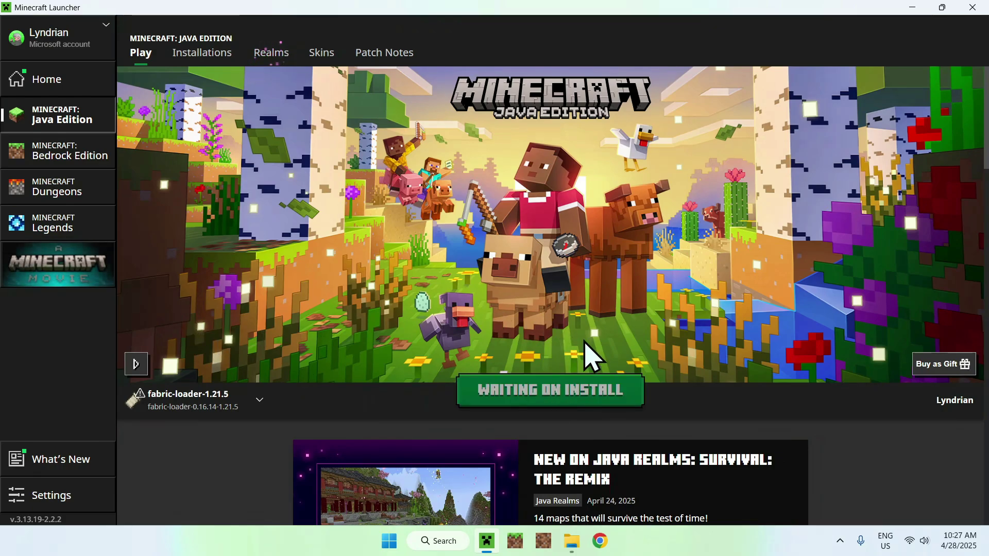